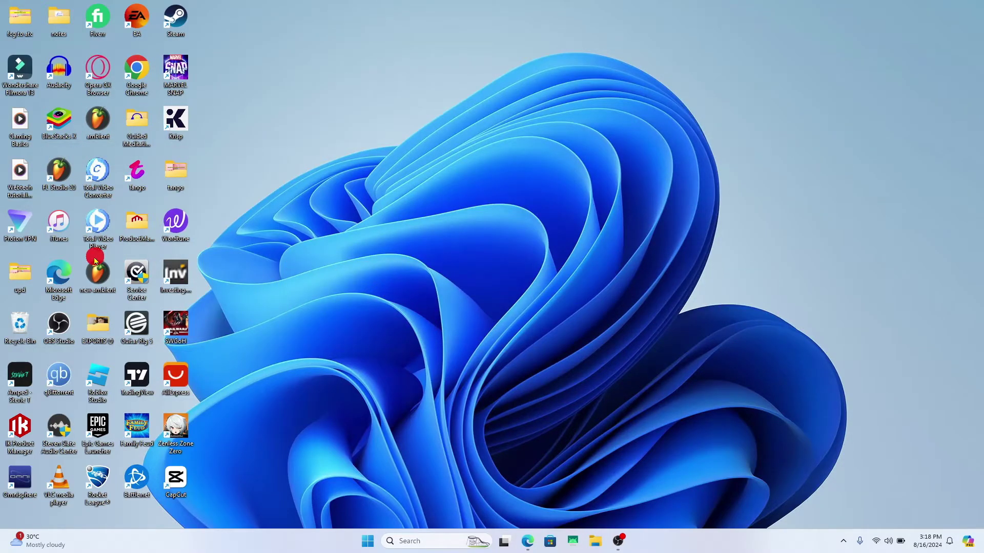
# Launch Microsoft Edge and load ebay.com.
pyautogui.doubleClick(55, 274)
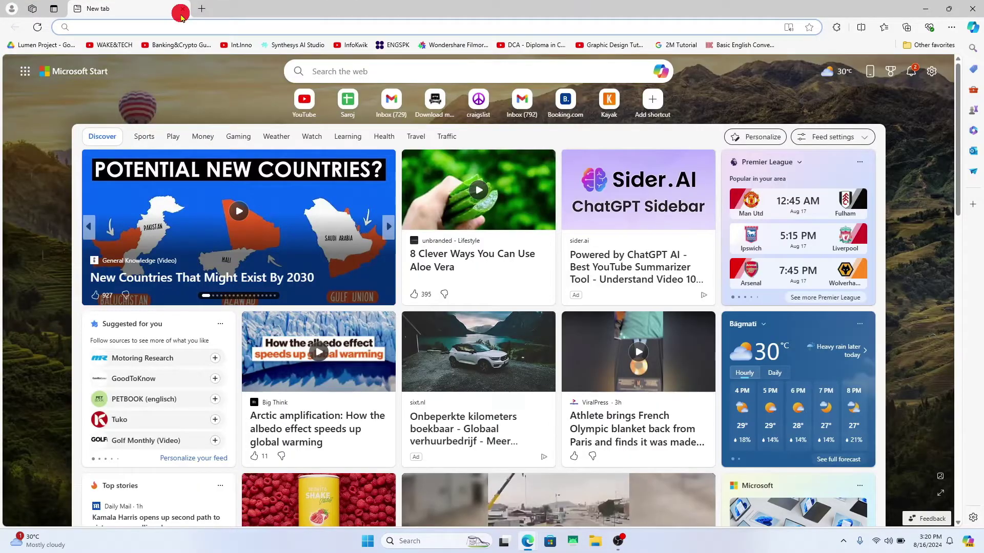
pyautogui.write('ebay.com')
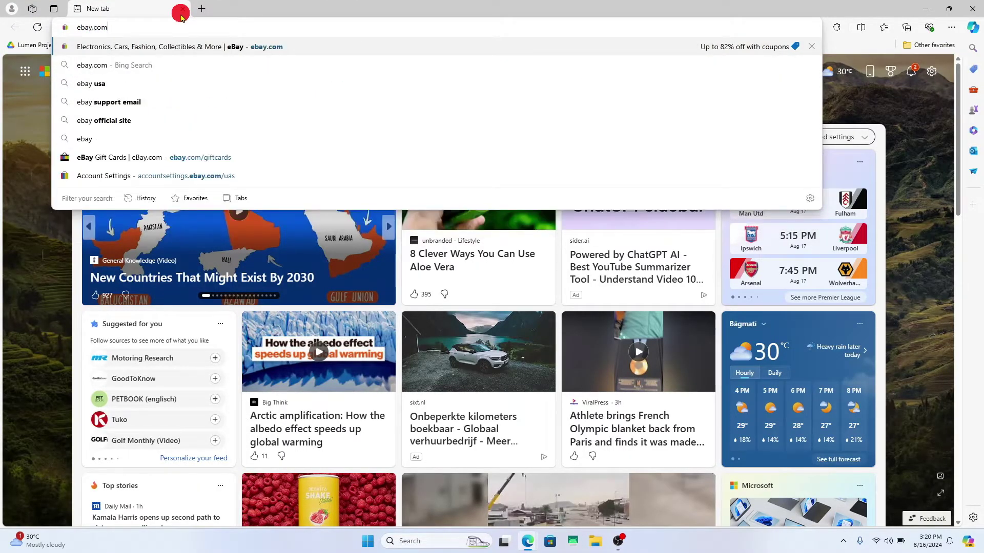
pyautogui.press('Return')
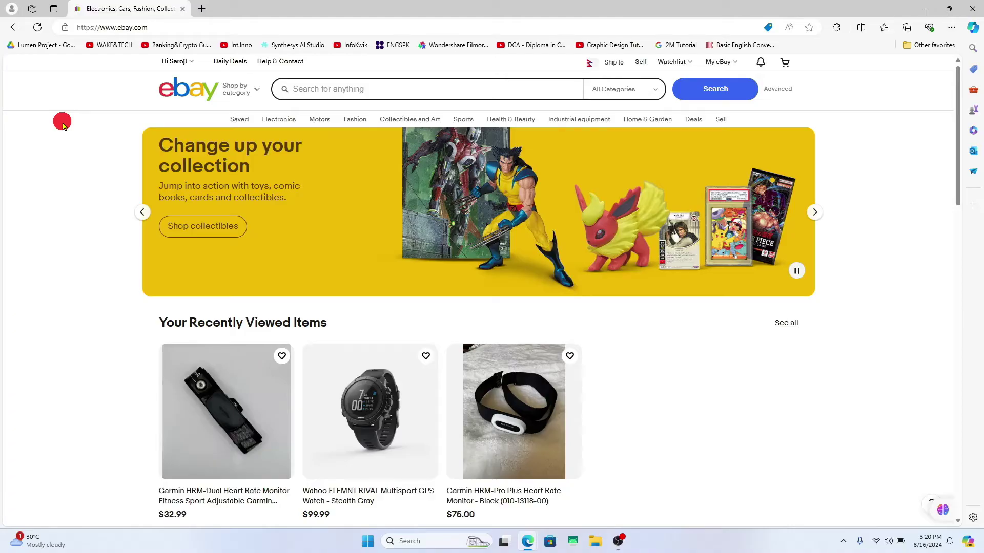
pyautogui.scroll(-2, 146, 250)
pyautogui.scroll(-2, 145, 254)
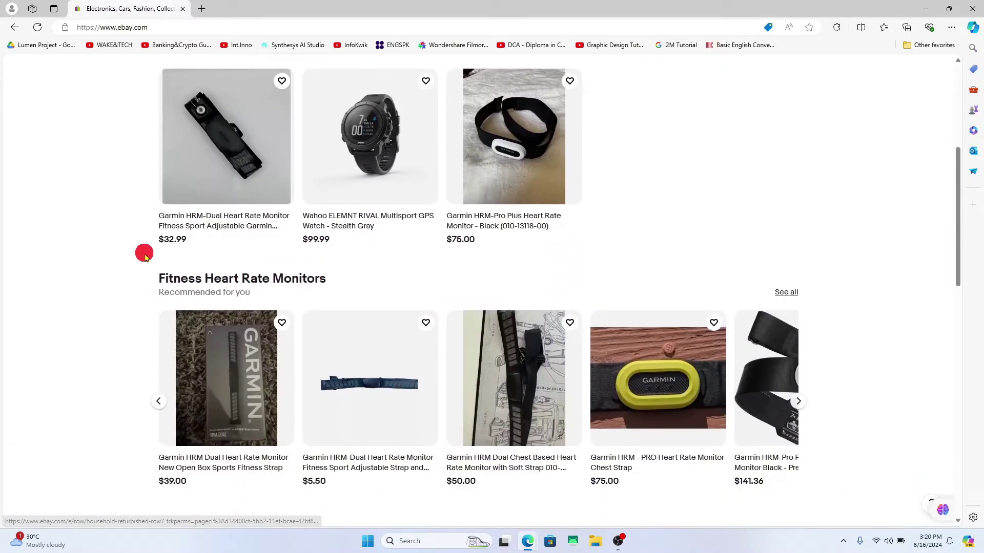
pyautogui.scroll(-1, 145, 254)
pyautogui.scroll(-1, 144, 255)
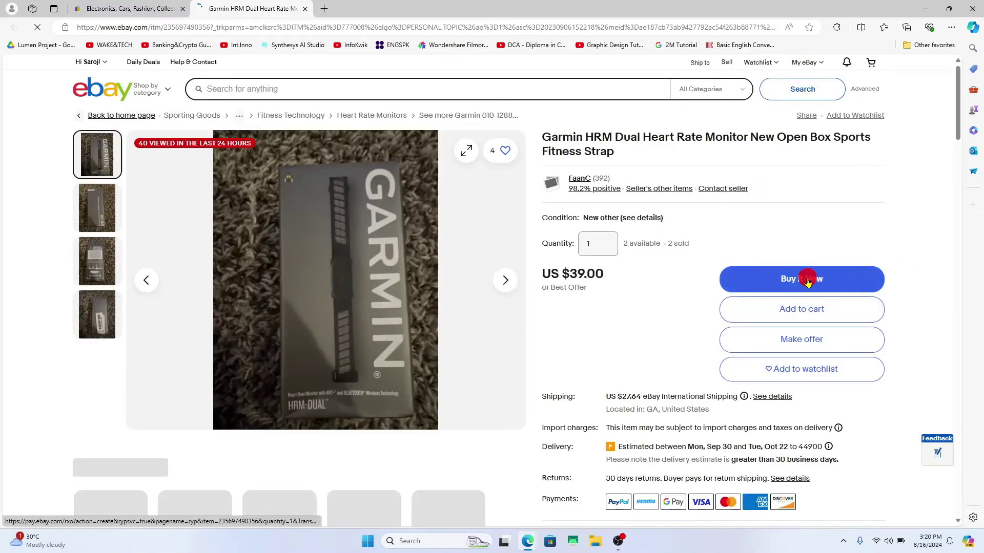
# Buy the US $39.00 Garmin HRM Dual heart rate strap with Buy It Now.
pyautogui.click(792, 276)
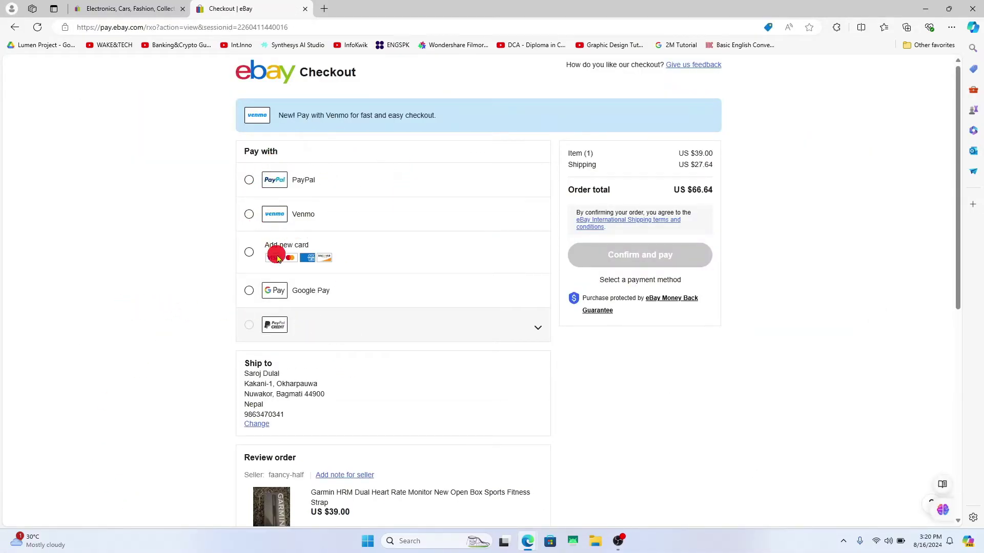
pyautogui.scroll(-5, 459, 277)
pyautogui.scroll(-1, 459, 277)
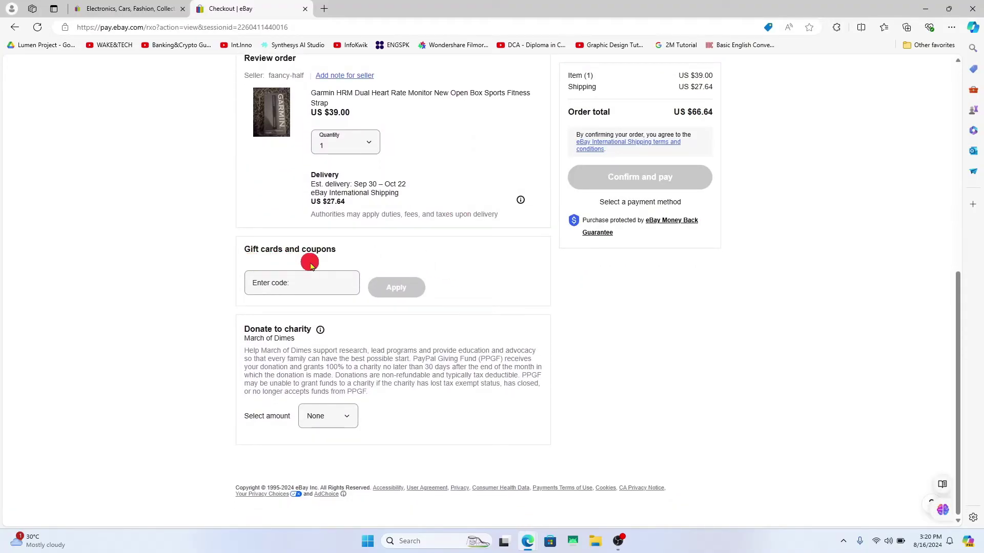
# Activate the Enter code box under Gift cards and coupons.
pyautogui.click(286, 281)
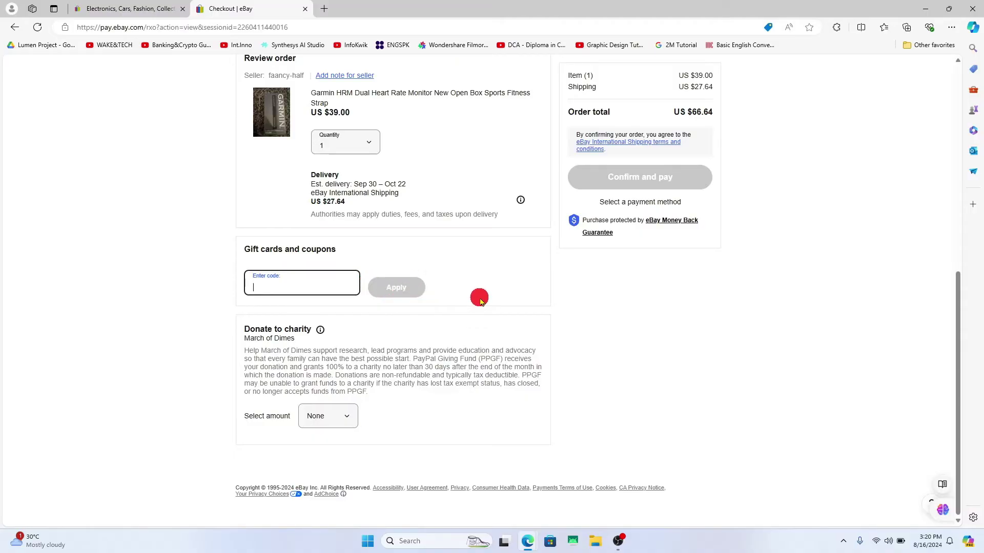
pyautogui.scroll(2, 479, 300)
pyautogui.scroll(1, 479, 300)
pyautogui.scroll(2, 480, 299)
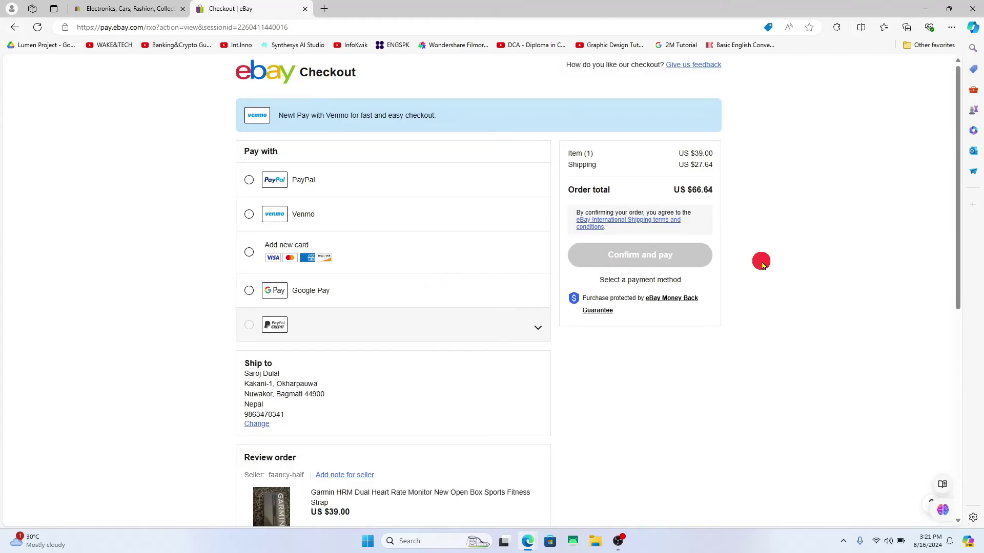
# Close the Edge window, leaving checkout unconfirmed.
pyautogui.click(971, 9)
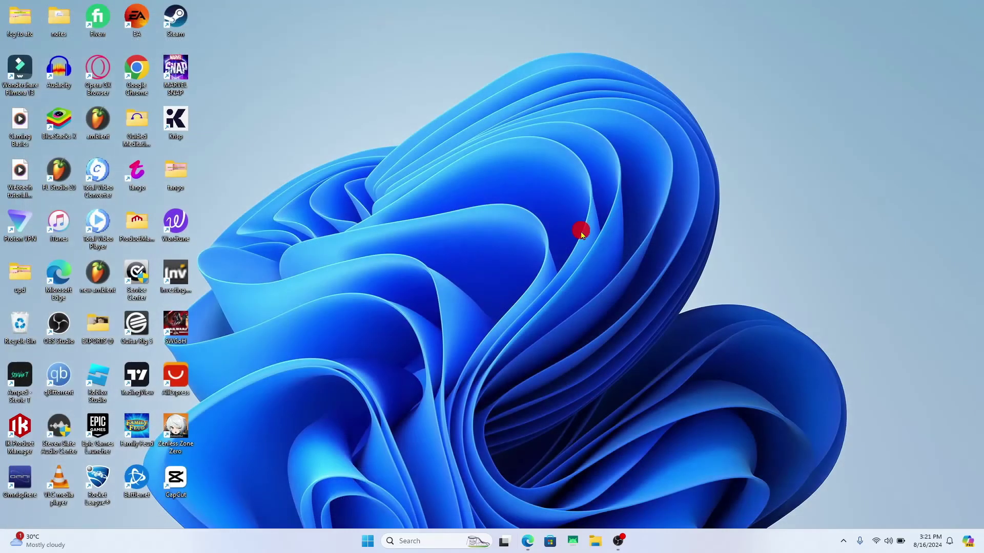